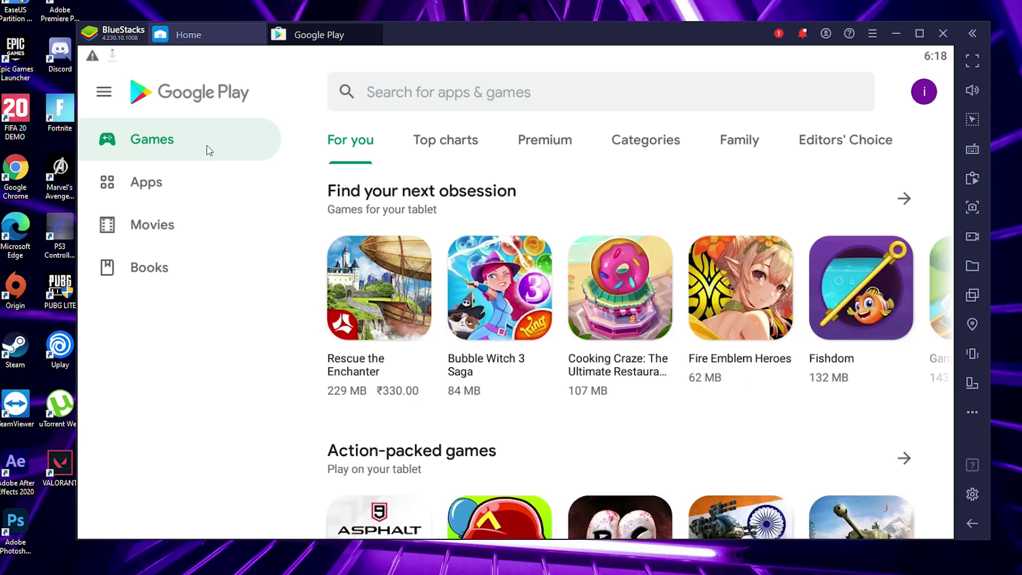
Browse the Play Store home, then switch to the Apps section and scroll through it.
{"action": "scroll", "coordinate": [446, 242], "scroll_direction": "down", "scroll_amount": 4}
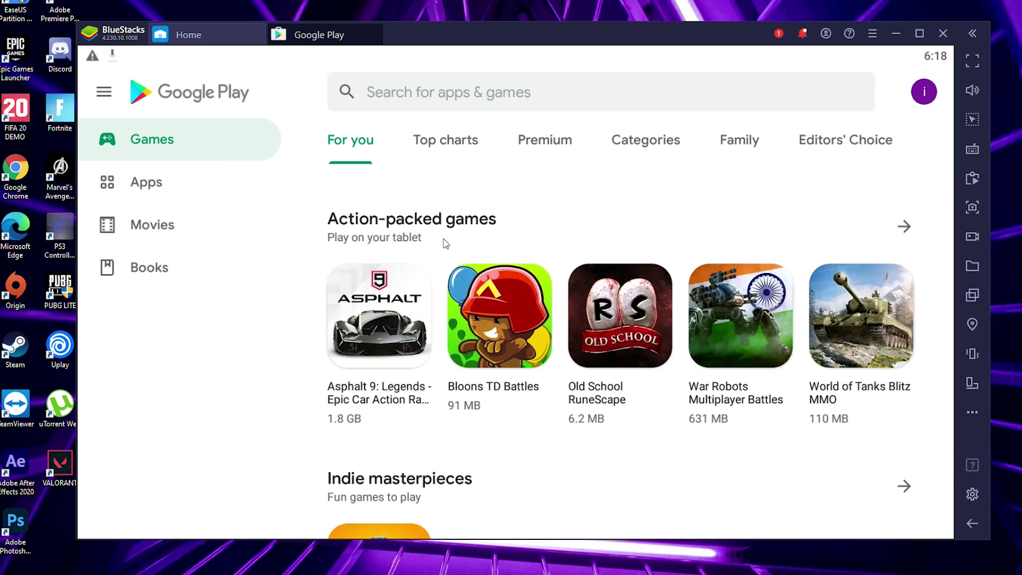
{"action": "scroll", "coordinate": [446, 243], "scroll_direction": "up", "scroll_amount": 4}
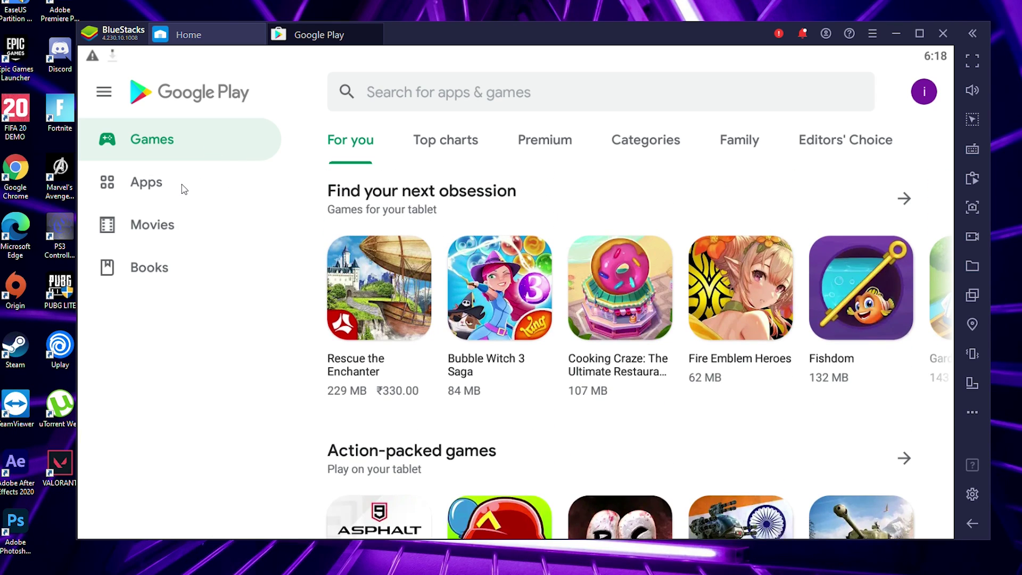
{"action": "left_click", "coordinate": [184, 189]}
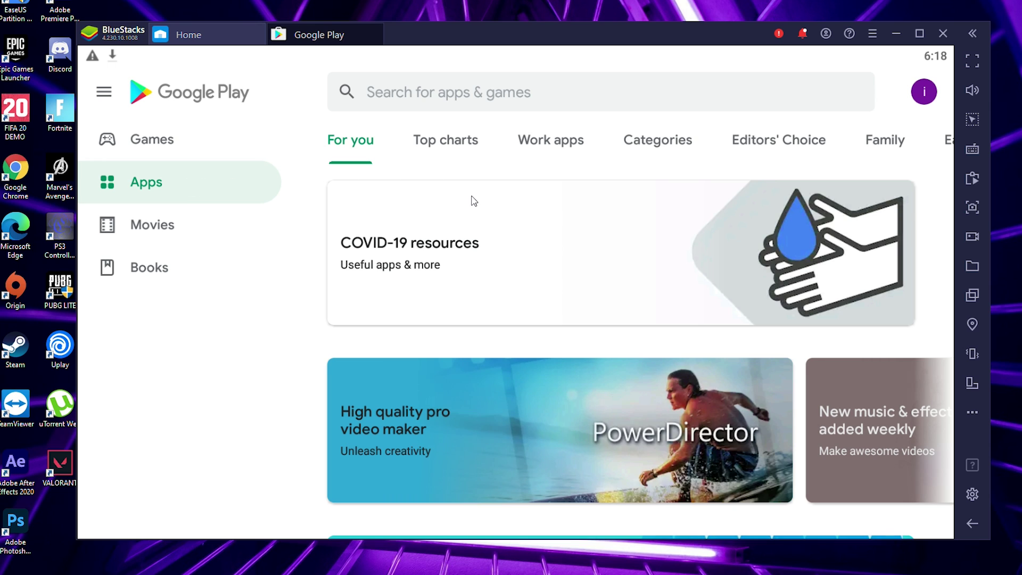
{"action": "scroll", "coordinate": [473, 200], "scroll_direction": "down", "scroll_amount": 2}
{"action": "scroll", "coordinate": [473, 201], "scroll_direction": "down", "scroll_amount": 3}
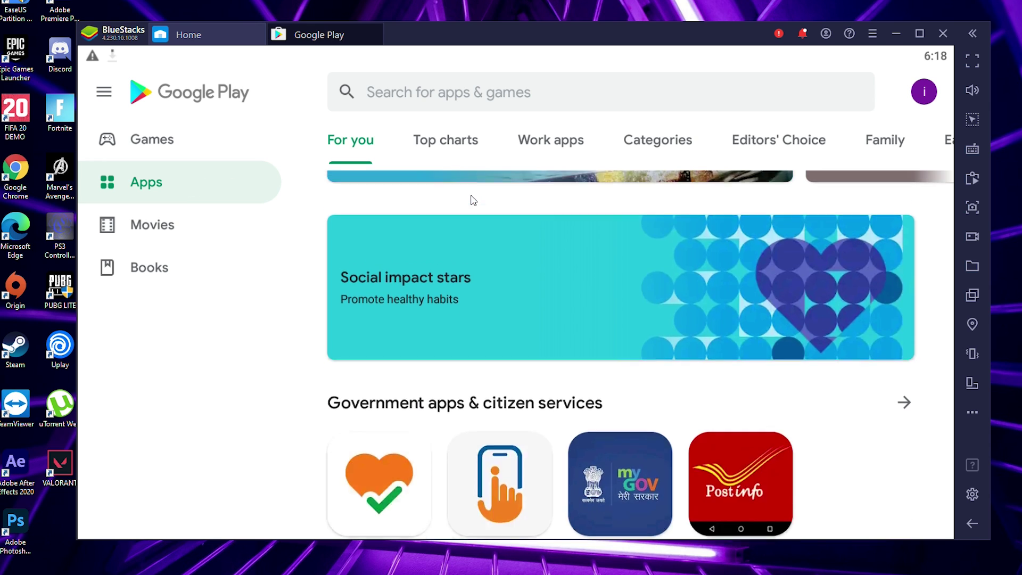
{"action": "scroll", "coordinate": [474, 201], "scroll_direction": "up", "scroll_amount": 5}
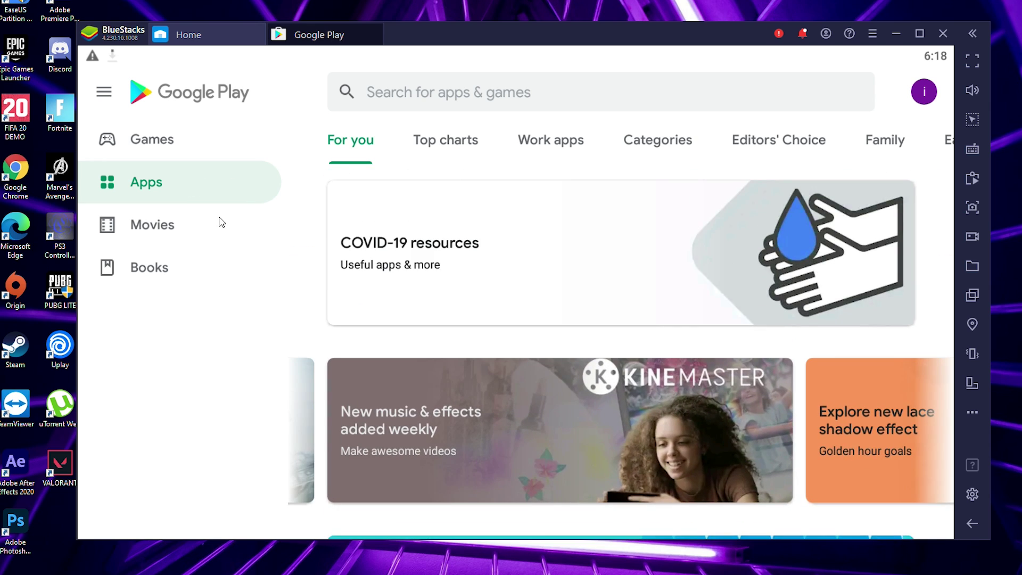
Look at the Movies section, then return to Games and scroll its listings.
{"action": "left_click", "coordinate": [220, 222]}
{"action": "left_click", "coordinate": [205, 149]}
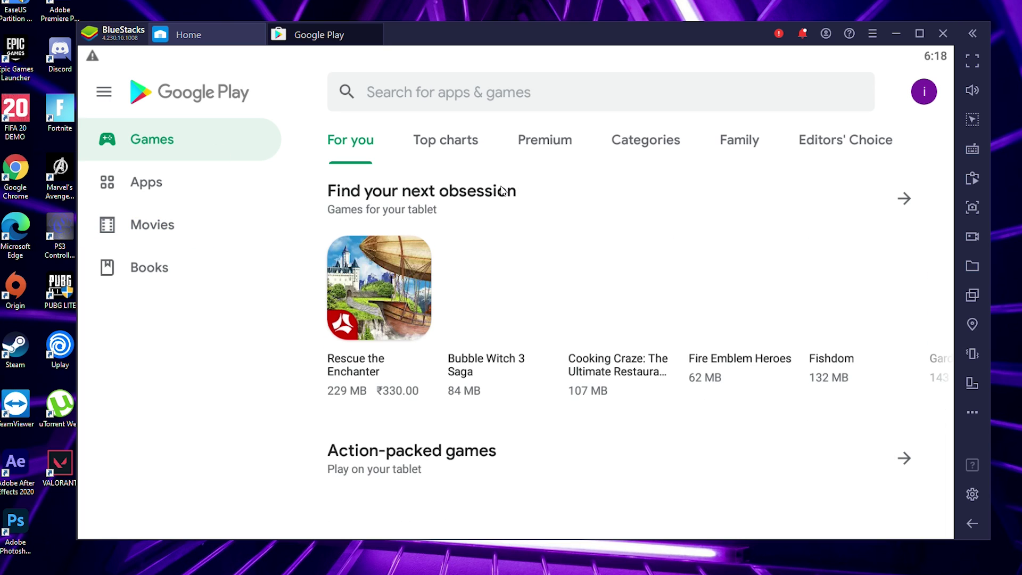
{"action": "scroll", "coordinate": [492, 210], "scroll_direction": "down", "scroll_amount": 5}
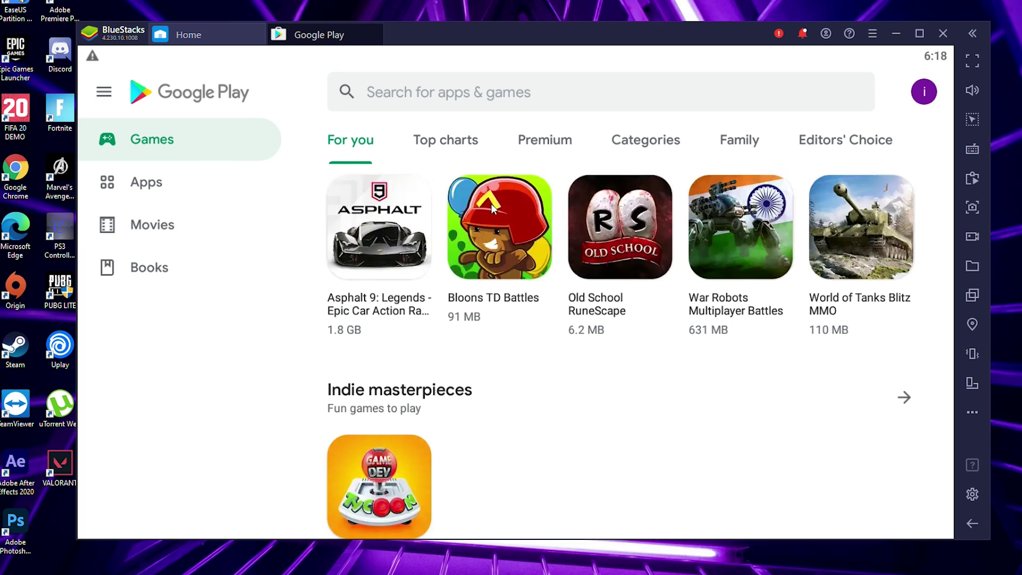
{"action": "scroll", "coordinate": [491, 203], "scroll_direction": "up", "scroll_amount": 2}
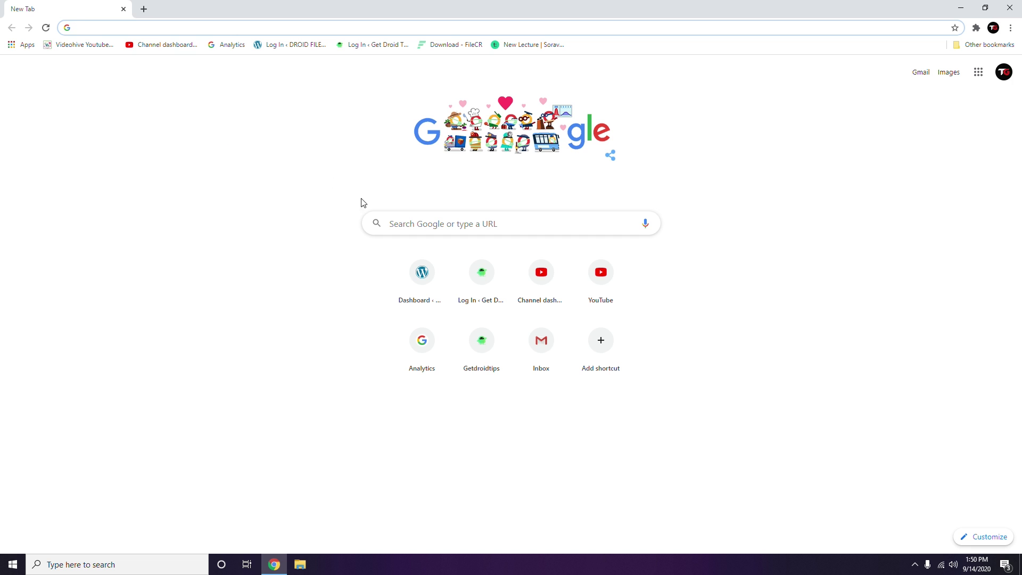
Search Google for BlueStacks and download its installer from bluestacks.com through IDM.
{"action": "left_click", "coordinate": [470, 223]}
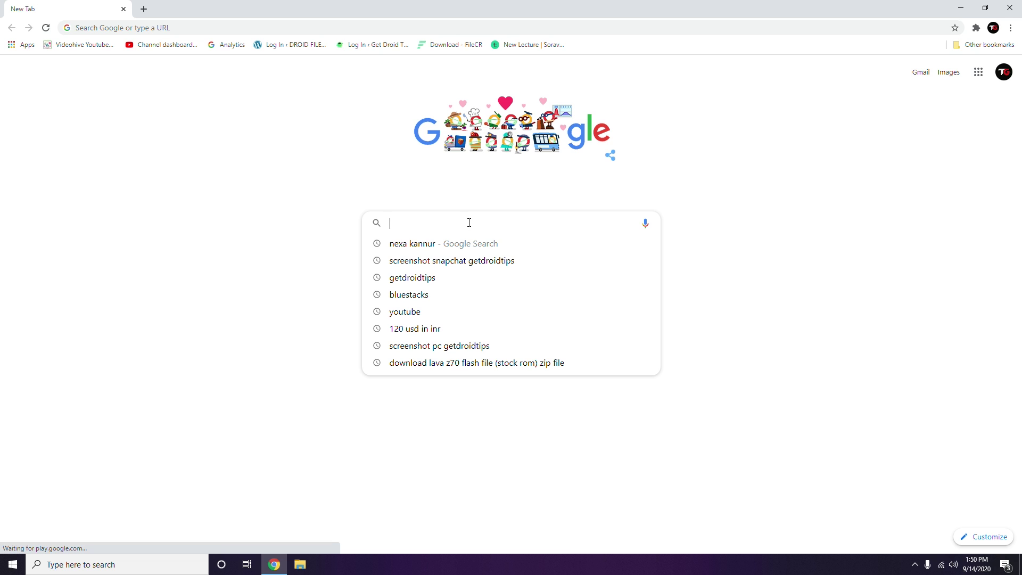
{"action": "type", "text": "bluestacks.com"}
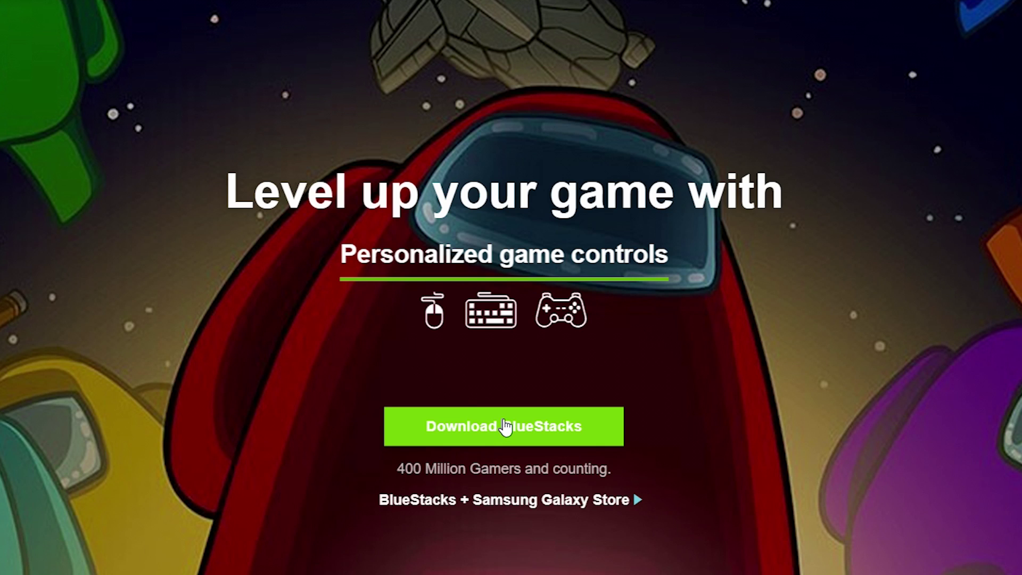
{"action": "left_click", "coordinate": [502, 379]}
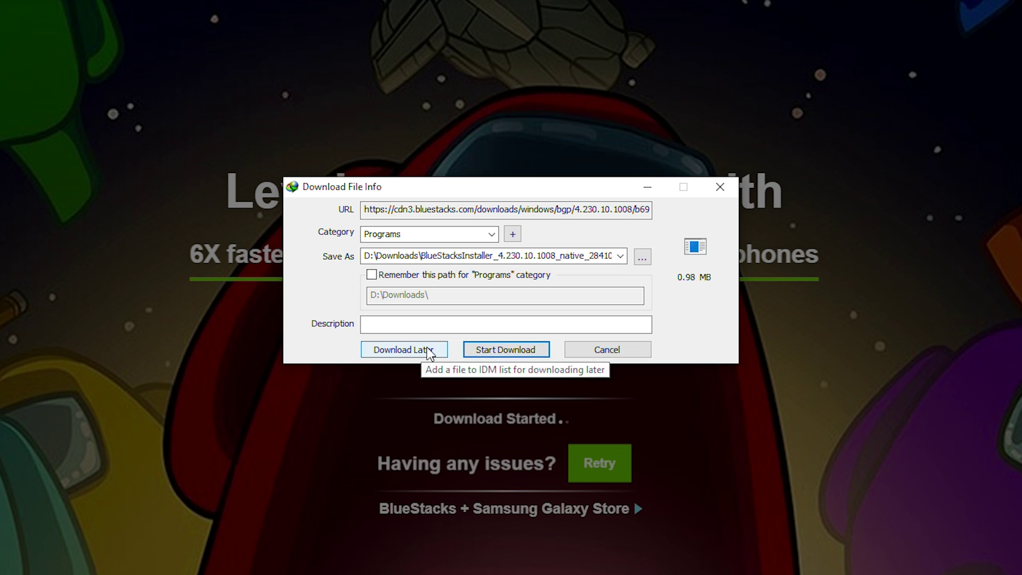
{"action": "left_click", "coordinate": [488, 346]}
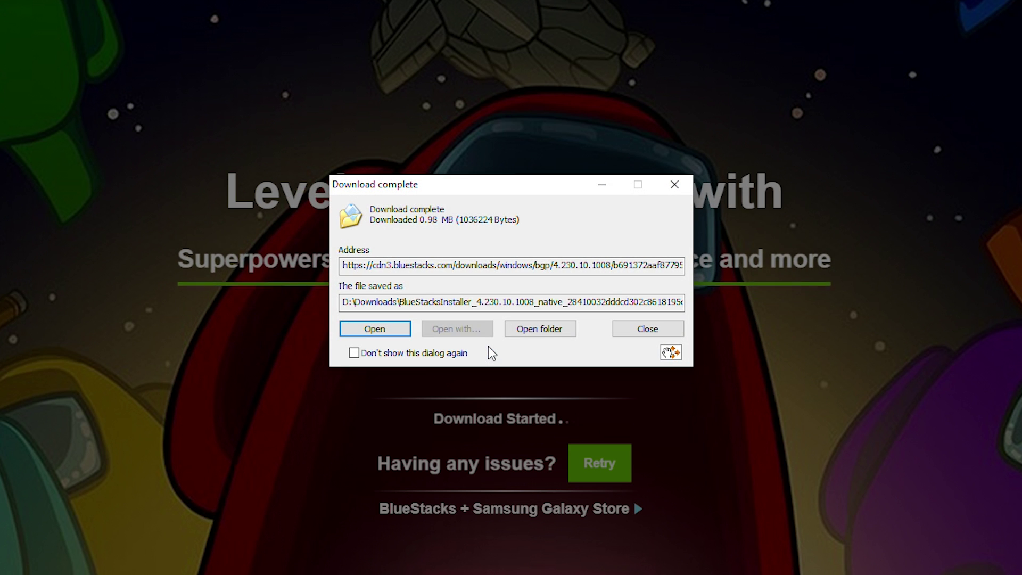
Run the installer, set the data folder to Program Files on drive D, and install BlueStacks 4.
{"action": "left_click", "coordinate": [375, 327]}
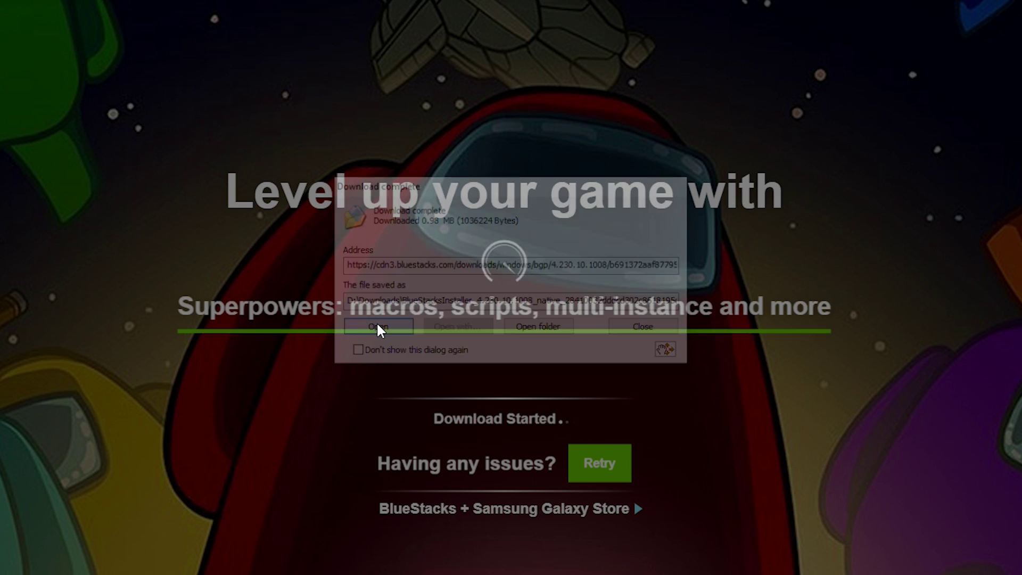
{"action": "left_click", "coordinate": [435, 387]}
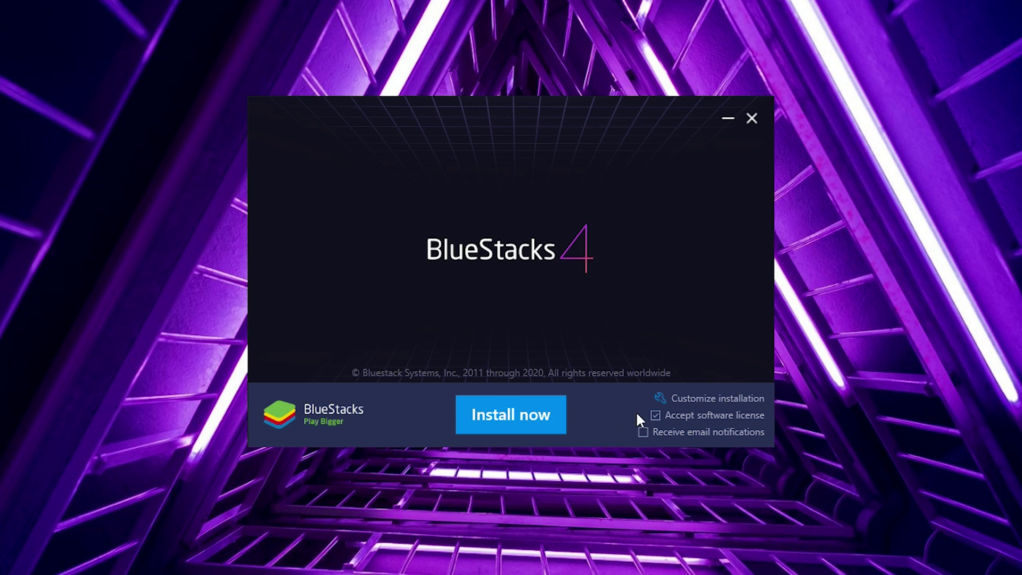
{"action": "left_click", "coordinate": [702, 397]}
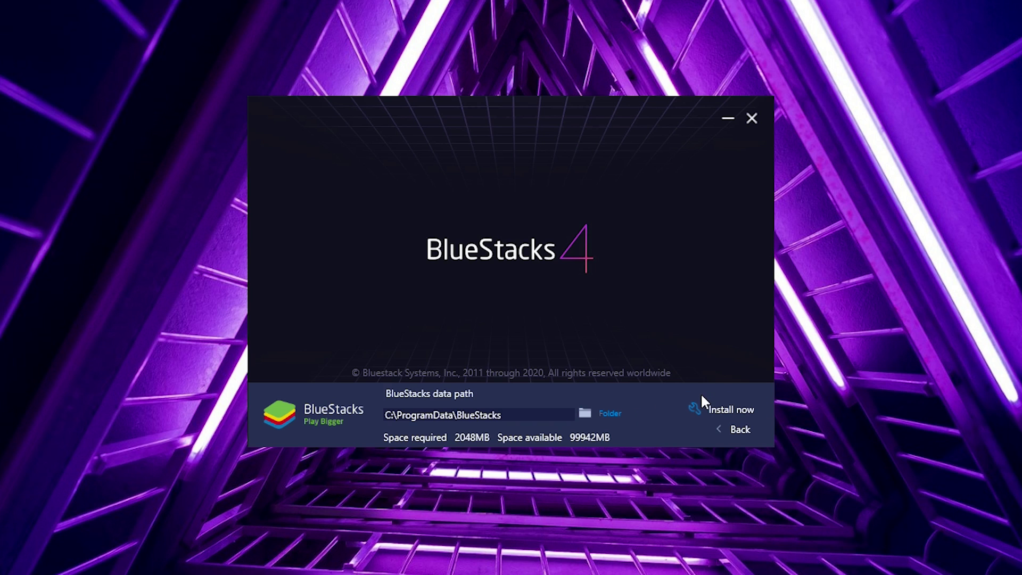
{"action": "left_click", "coordinate": [605, 412]}
{"action": "left_click", "coordinate": [408, 254]}
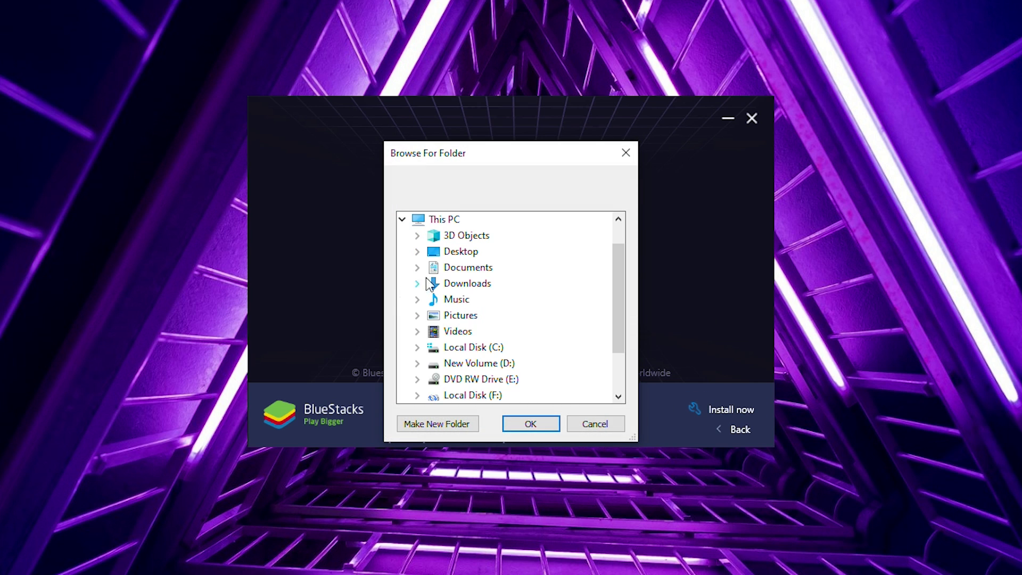
{"action": "left_click", "coordinate": [419, 364]}
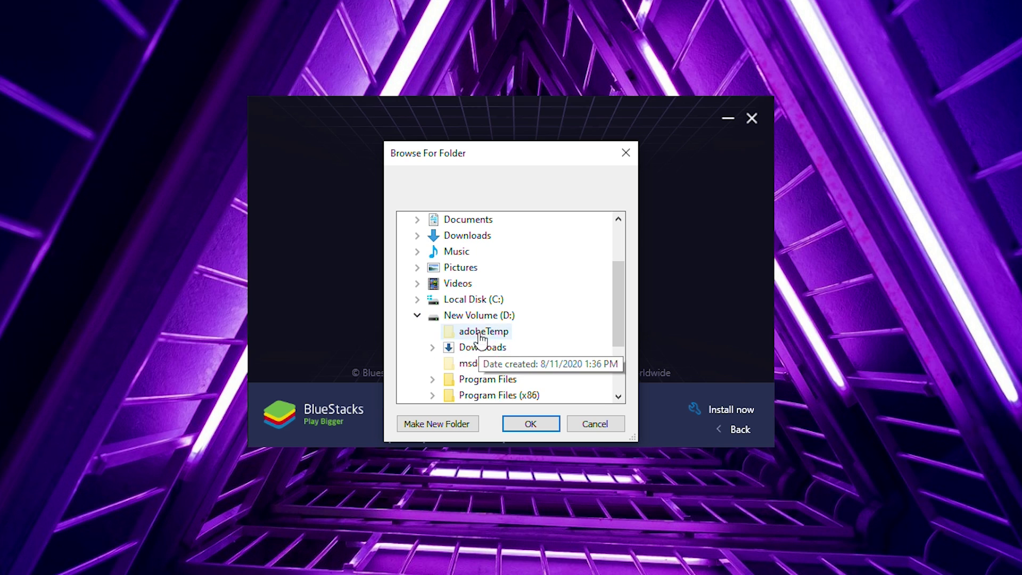
{"action": "left_click", "coordinate": [485, 380]}
{"action": "left_click", "coordinate": [530, 423]}
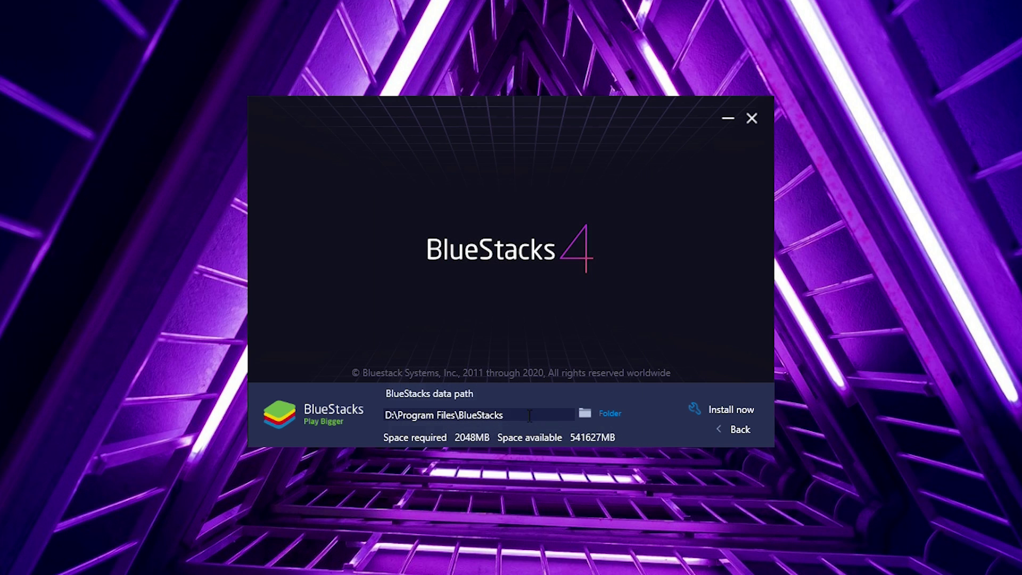
{"action": "left_click", "coordinate": [731, 429]}
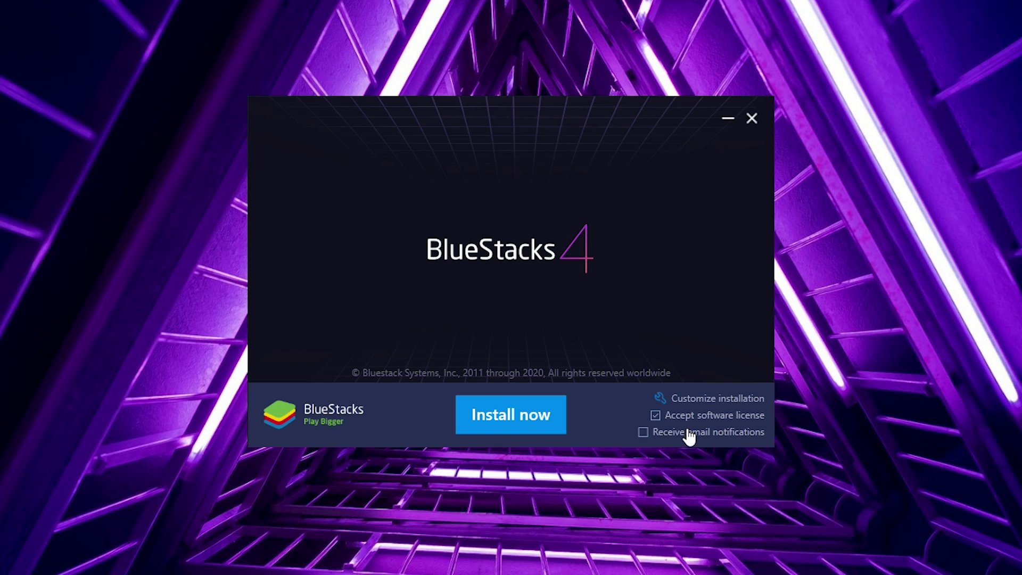
{"action": "left_click", "coordinate": [517, 413]}
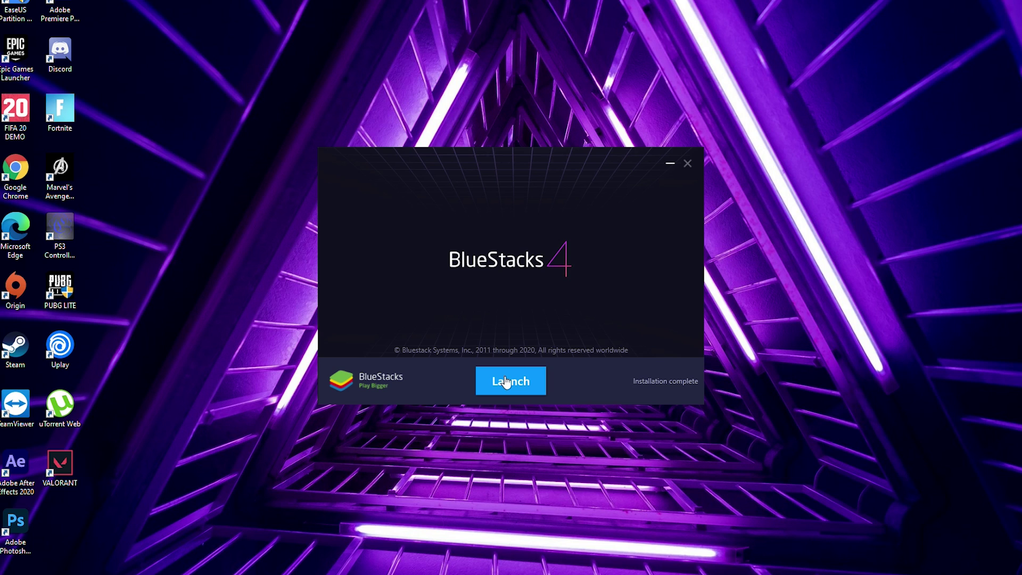
Launch BlueStacks, continue past the virtualization warning, postpone Google sign-in and finish the intro tour.
{"action": "left_click", "coordinate": [513, 382]}
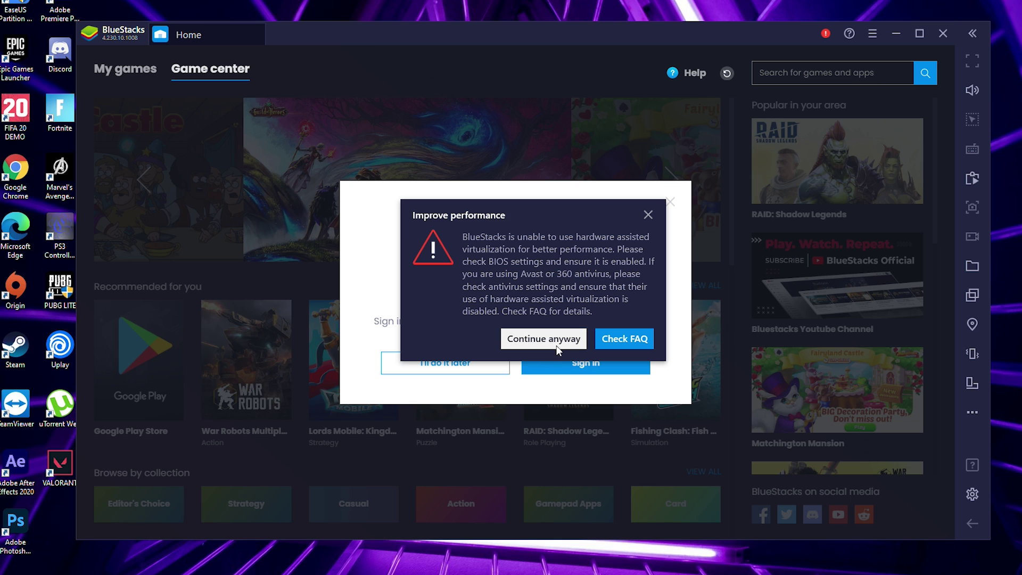
{"action": "left_click", "coordinate": [541, 341]}
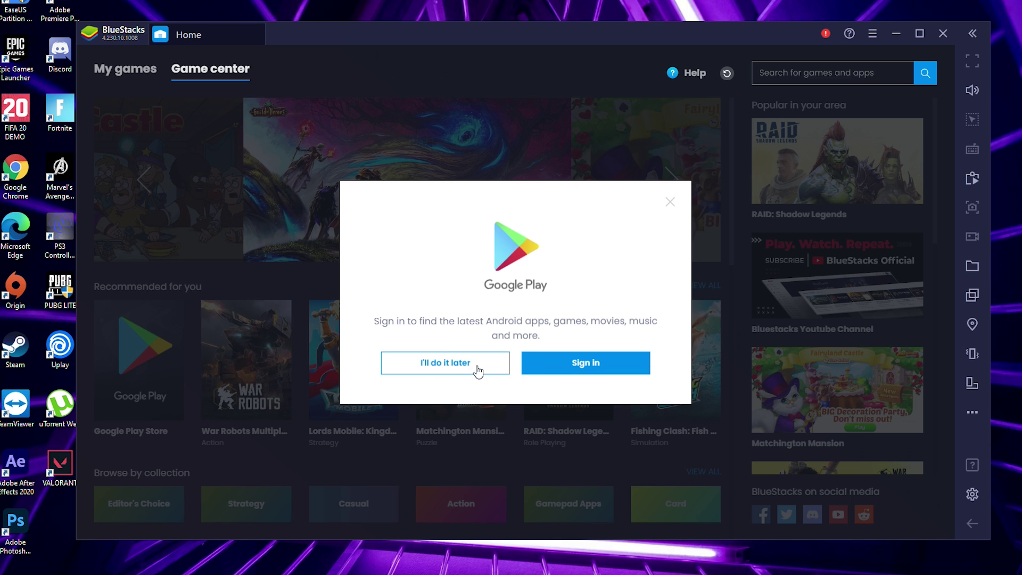
{"action": "left_click", "coordinate": [444, 366]}
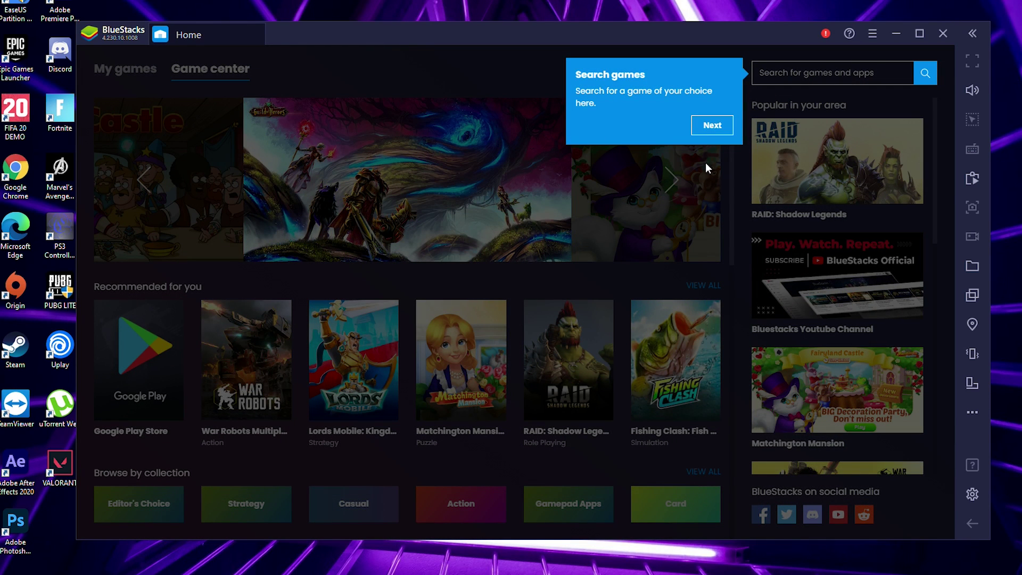
{"action": "left_click", "coordinate": [712, 125]}
{"action": "left_click", "coordinate": [405, 126]}
{"action": "left_click", "coordinate": [308, 111]}
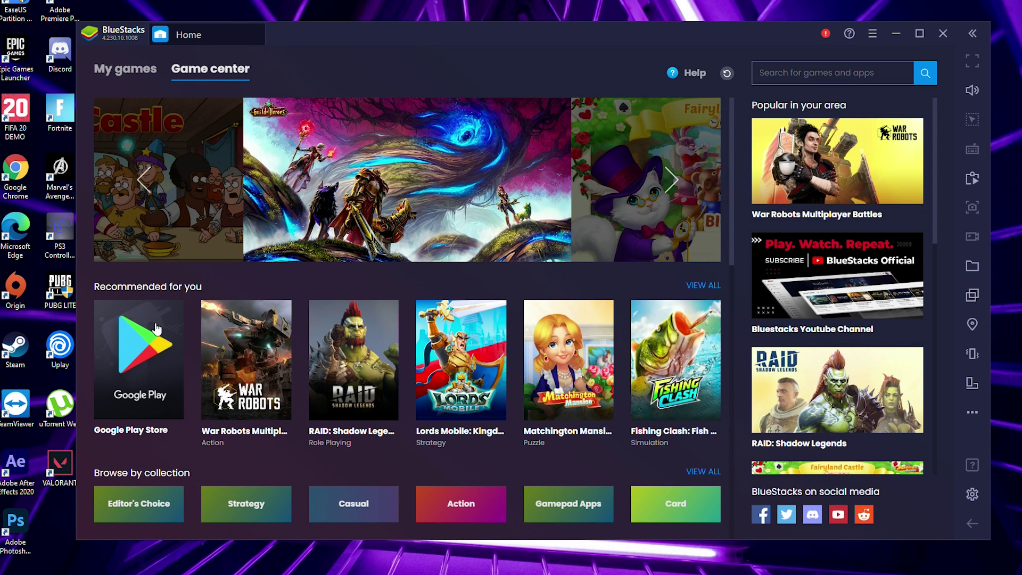
Sign in to the Google Play Store with the account's e-mail and accept the Google terms.
{"action": "left_click", "coordinate": [140, 369]}
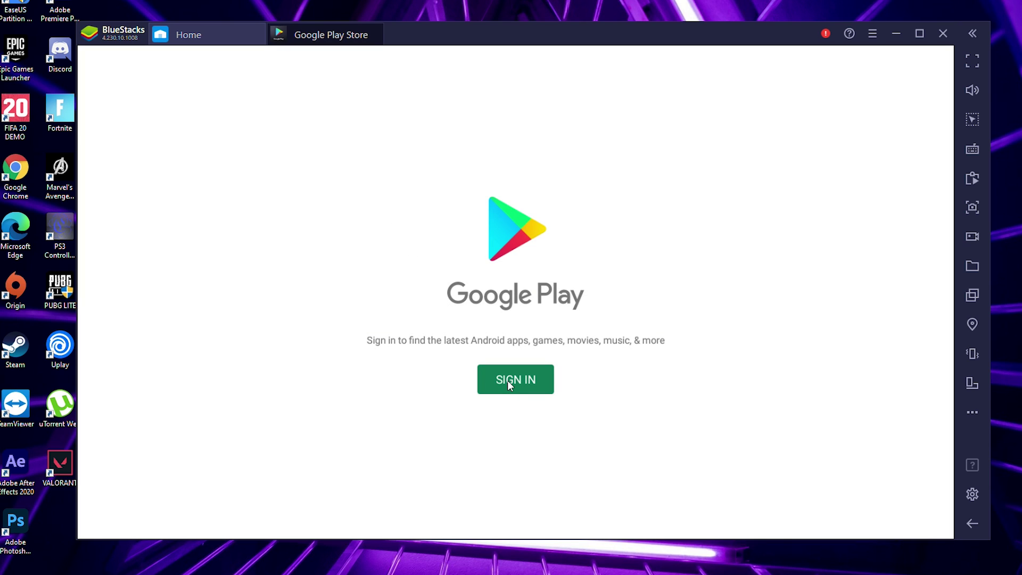
{"action": "left_click", "coordinate": [508, 381]}
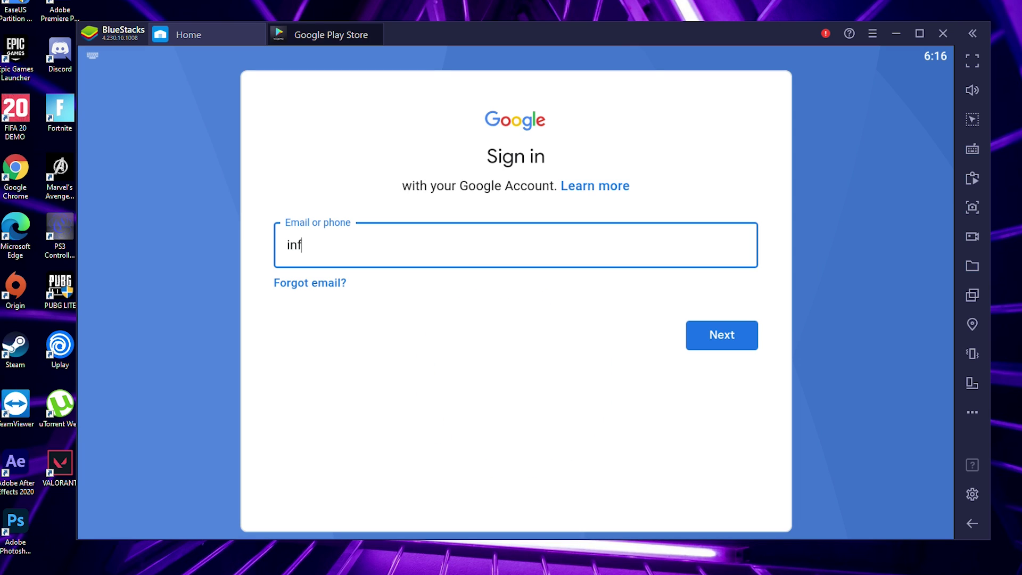
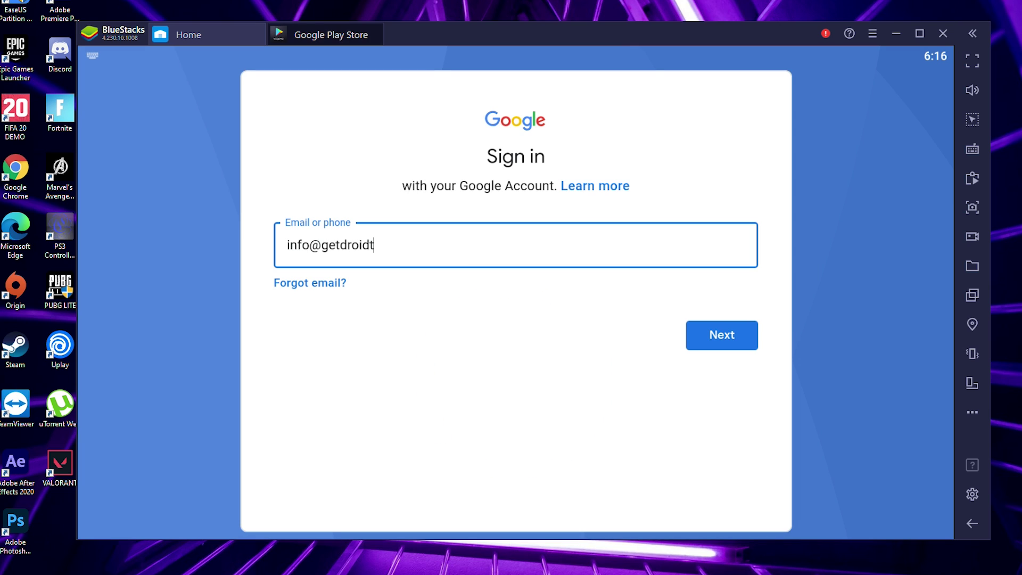
{"action": "key", "text": "Return"}
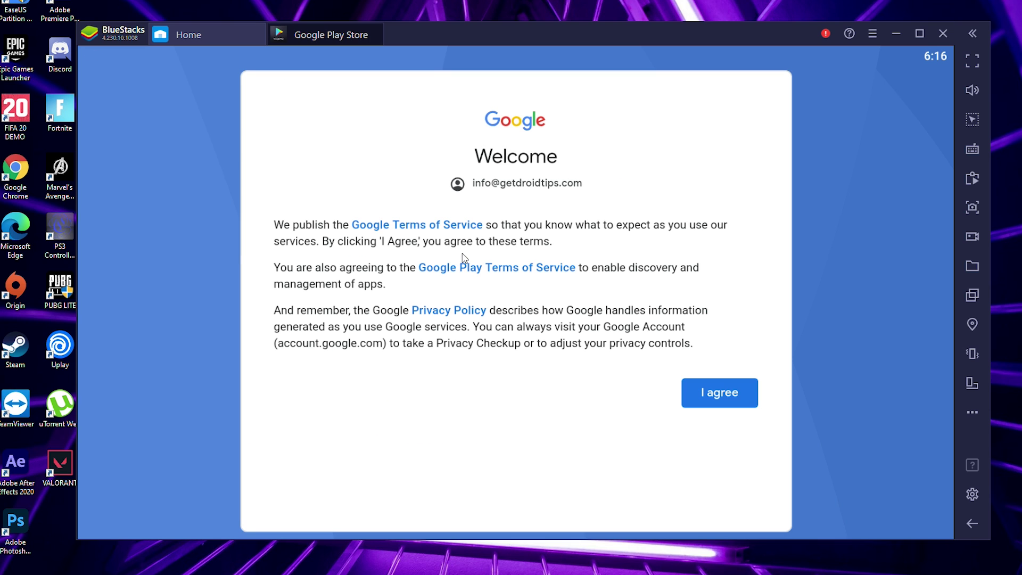
{"action": "left_click", "coordinate": [712, 398]}
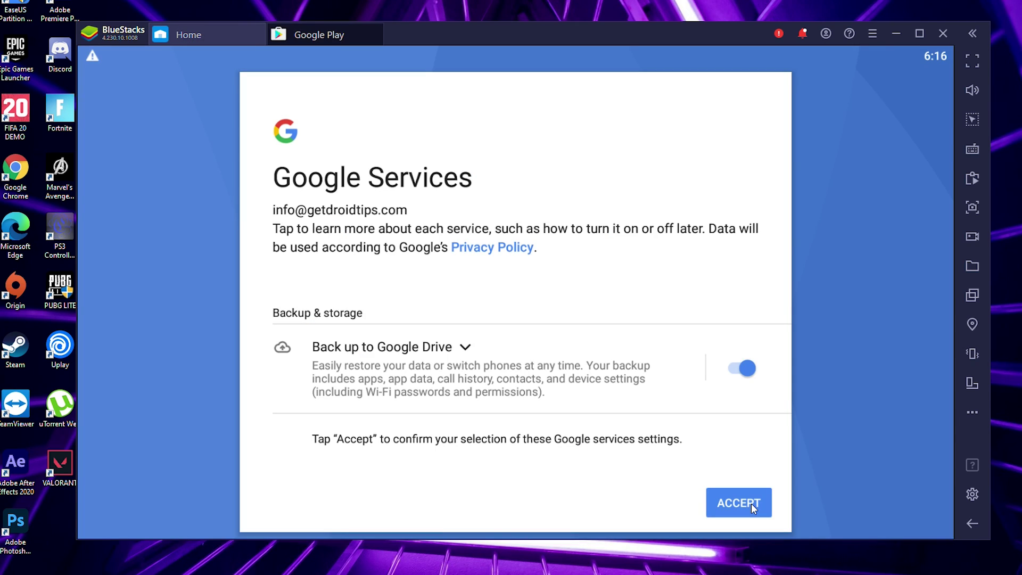
Accept the Google Drive backup settings and scroll through the Play Store Games page.
{"action": "left_click", "coordinate": [749, 504]}
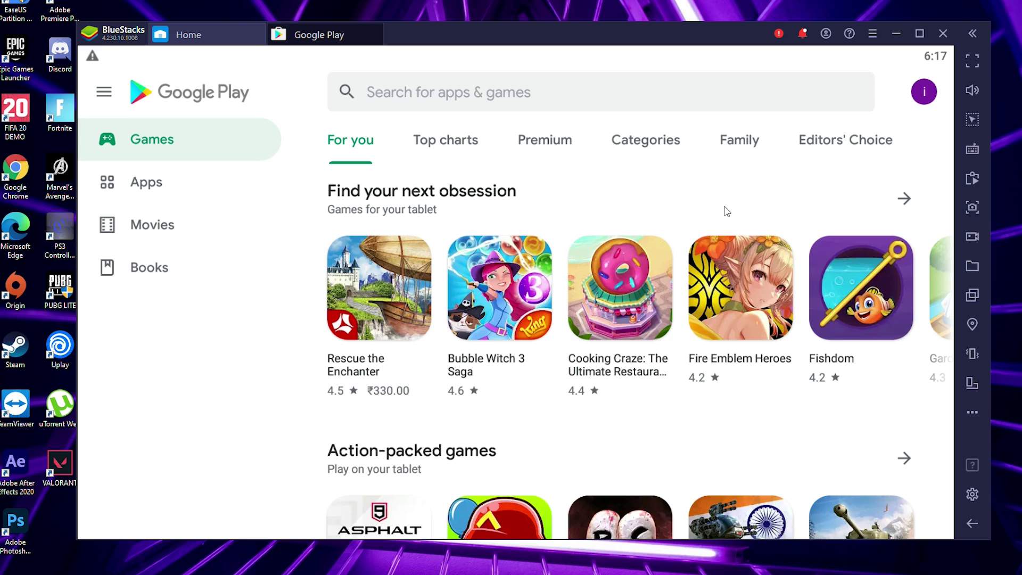
{"action": "scroll", "coordinate": [726, 212], "scroll_direction": "down", "scroll_amount": 3}
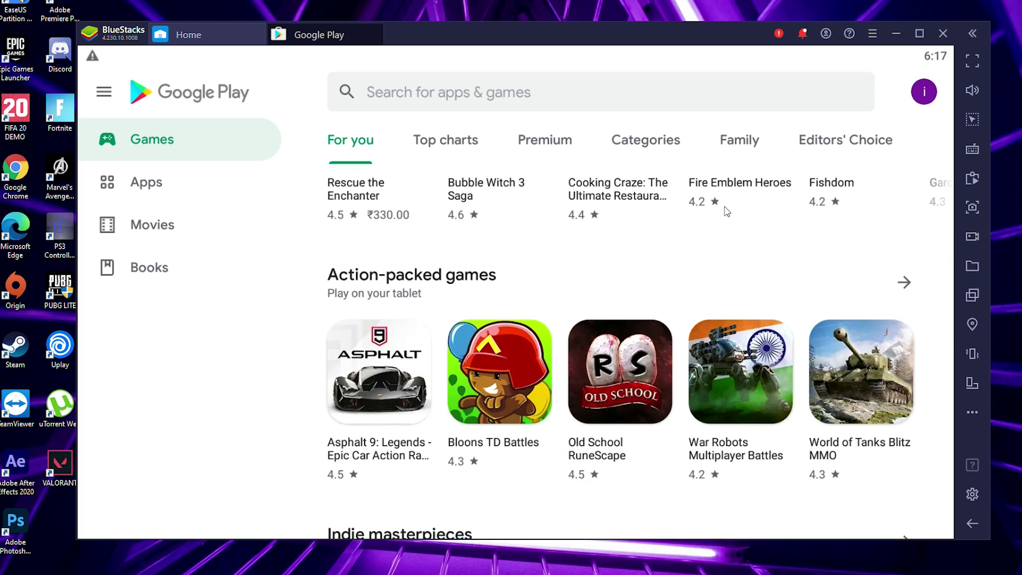
{"action": "scroll", "coordinate": [727, 211], "scroll_direction": "down", "scroll_amount": 3}
{"action": "scroll", "coordinate": [725, 210], "scroll_direction": "down", "scroll_amount": 1}
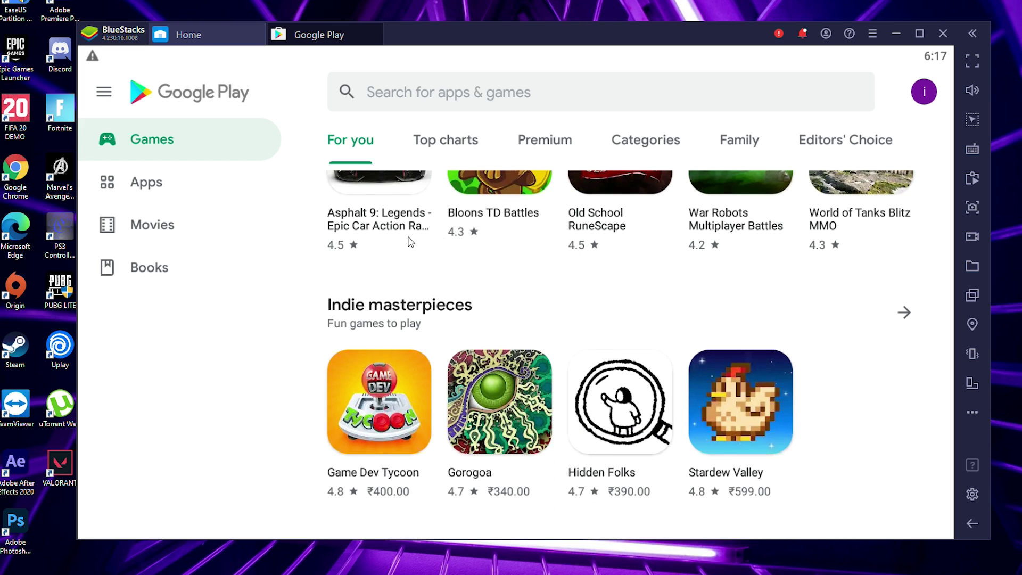
{"action": "scroll", "coordinate": [410, 242], "scroll_direction": "up", "scroll_amount": 2}
Visit the Apps section, then return to Games and scroll its listings.
{"action": "left_click", "coordinate": [201, 183]}
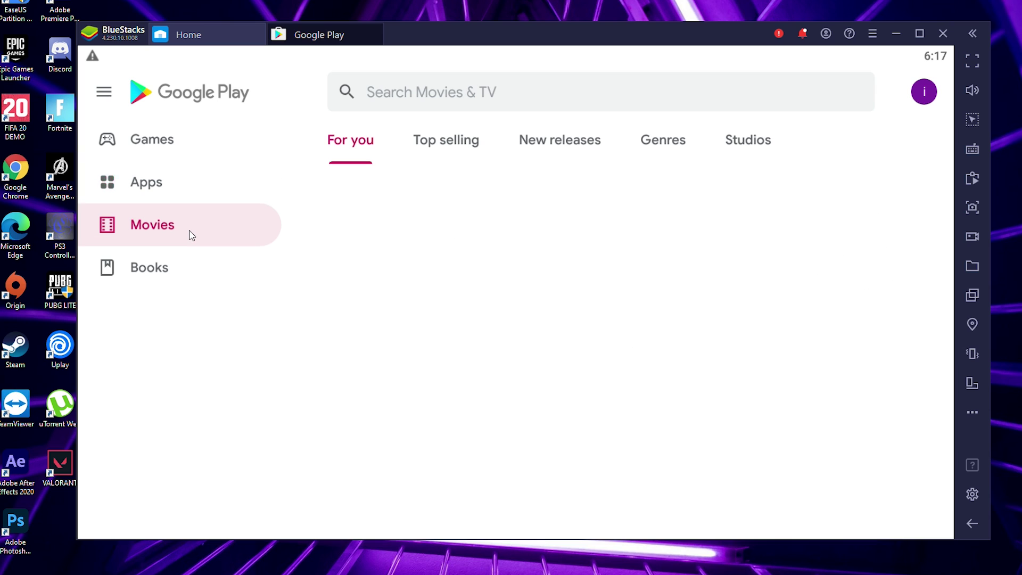
{"action": "left_click", "coordinate": [172, 144]}
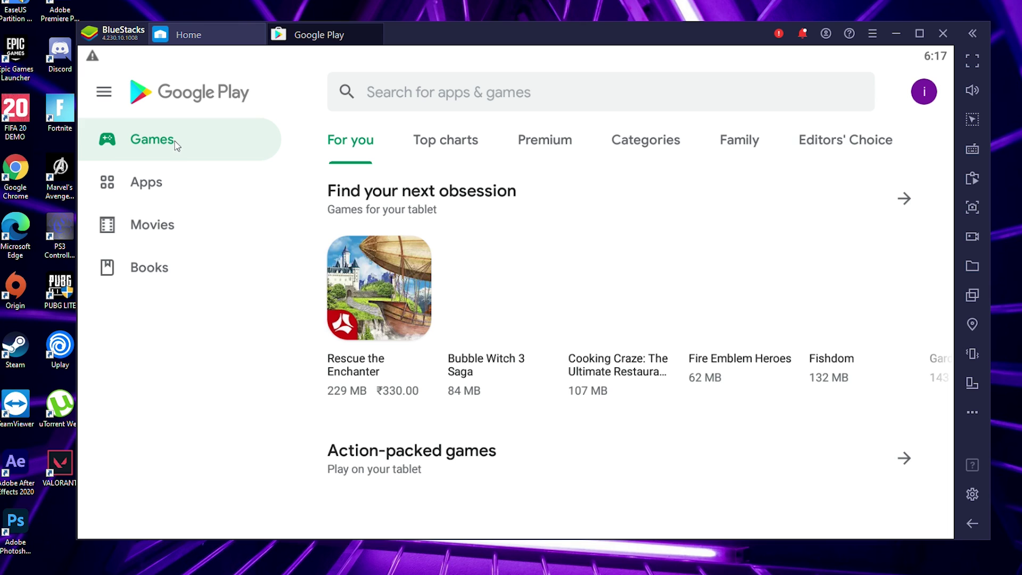
{"action": "scroll", "coordinate": [492, 208], "scroll_direction": "down", "scroll_amount": 4}
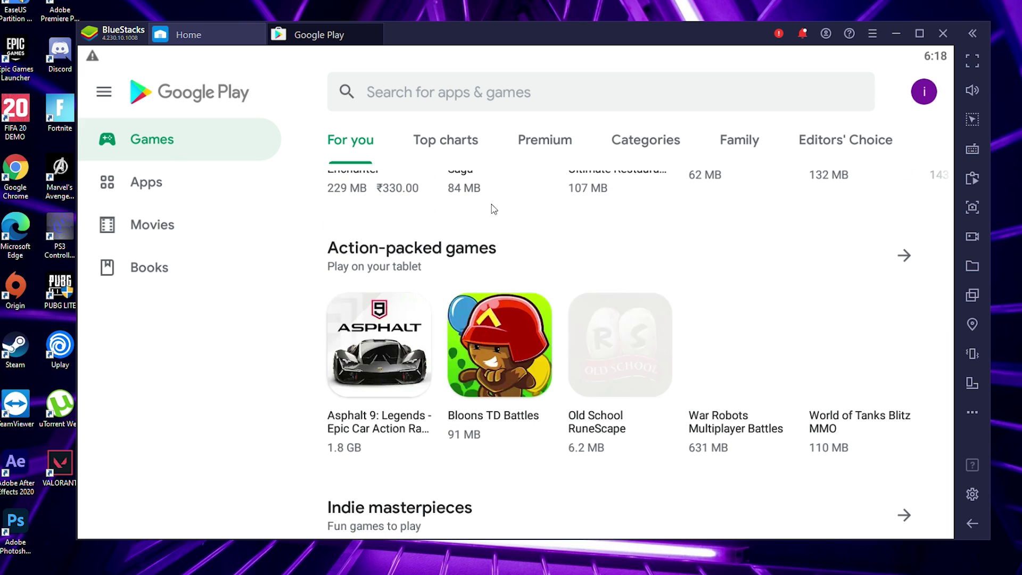
{"action": "scroll", "coordinate": [493, 209], "scroll_direction": "down", "scroll_amount": 3}
{"action": "scroll", "coordinate": [493, 209], "scroll_direction": "up", "scroll_amount": 3}
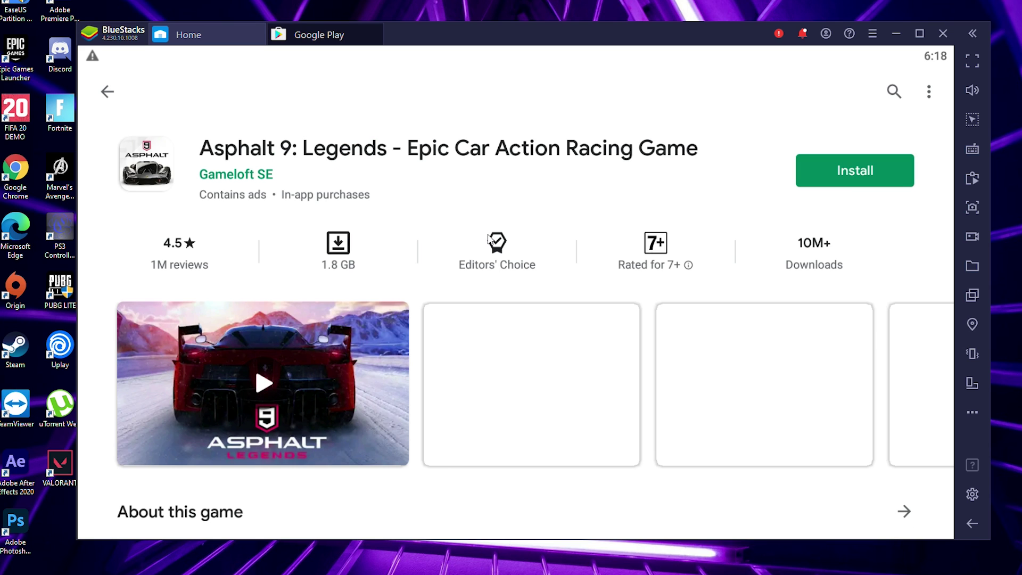
{"action": "scroll", "coordinate": [490, 238], "scroll_direction": "down", "scroll_amount": 3}
{"action": "scroll", "coordinate": [490, 239], "scroll_direction": "up", "scroll_amount": 3}
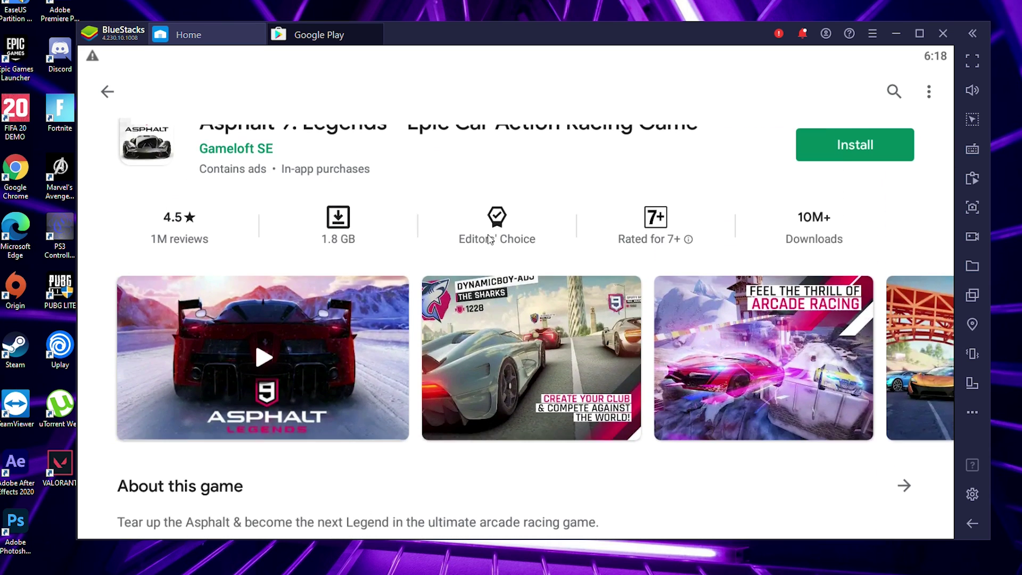